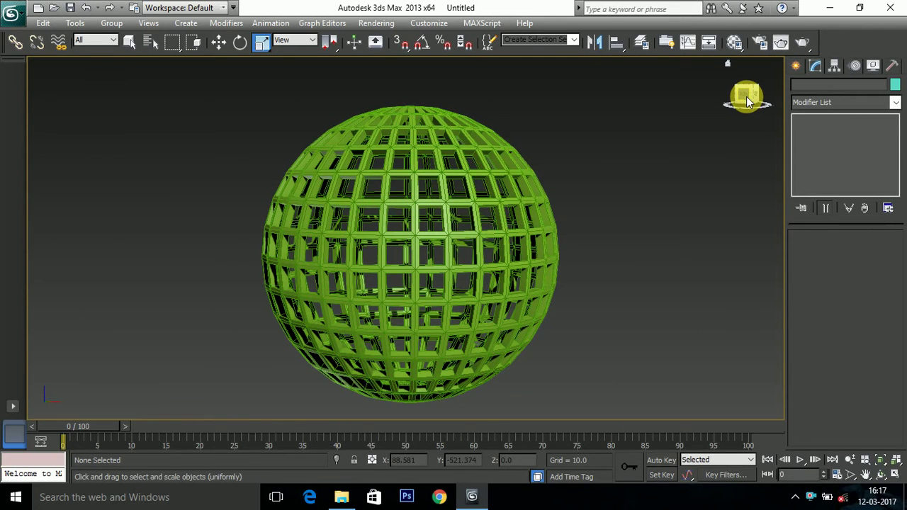
Switch to the four-viewport layout, delete the green wireframe sphere, and display the grid in the perspective viewport.
mouse_move(747, 102)
mouse_down()
mouse_move(748, 118)
mouse_move(747, 82)
mouse_move(749, 102)
mouse_up()
key(alt+w)
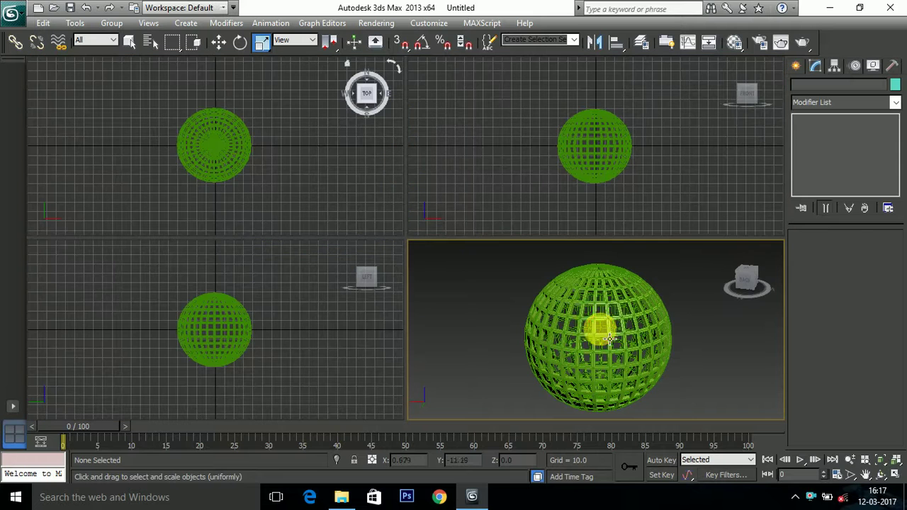
click(592, 335)
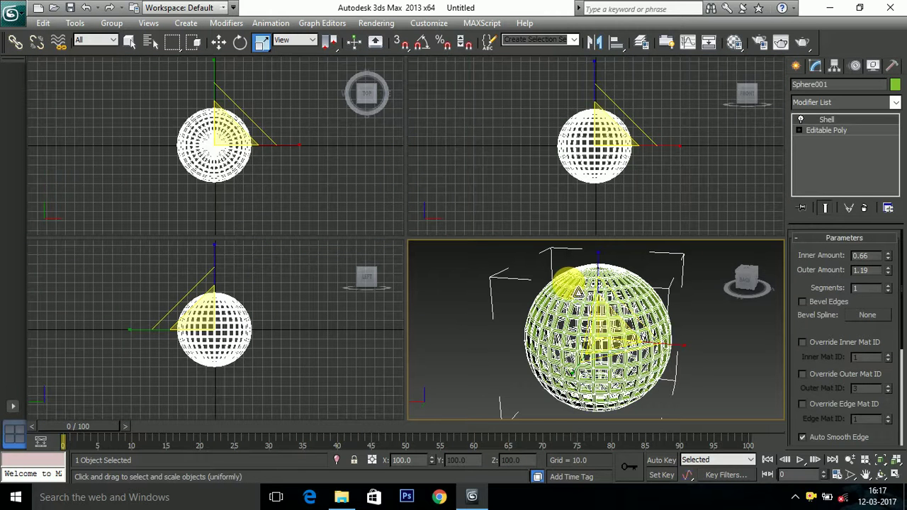
key(Delete)
key(g)
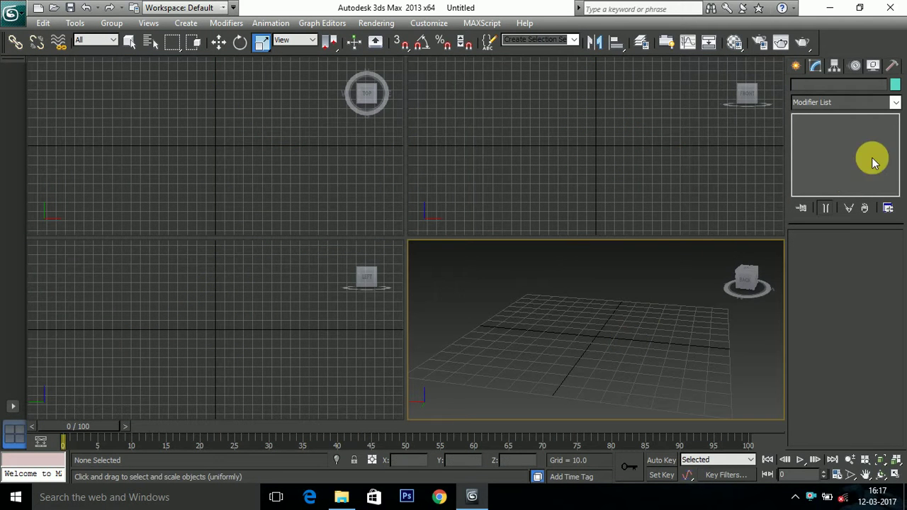
Choose the Extended Primitives geometry category and start the Hedra tool.
click(796, 65)
click(817, 87)
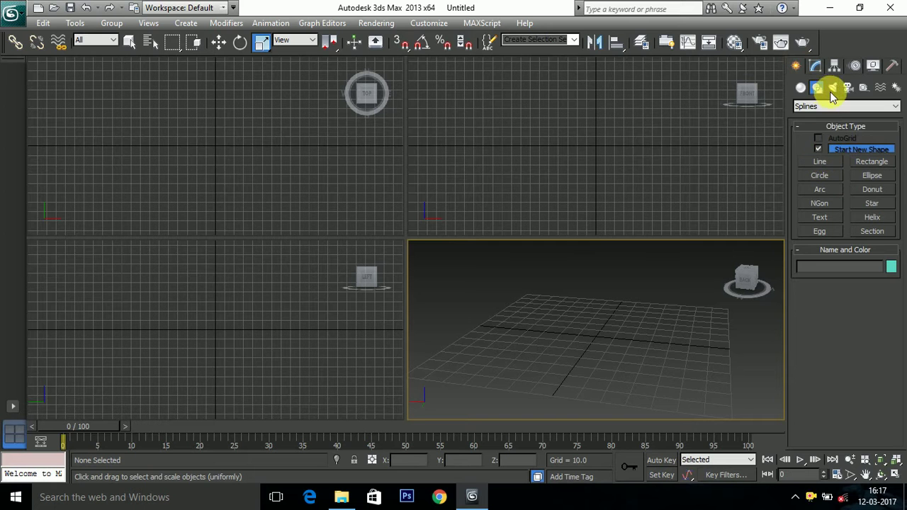
click(822, 106)
click(800, 87)
click(802, 88)
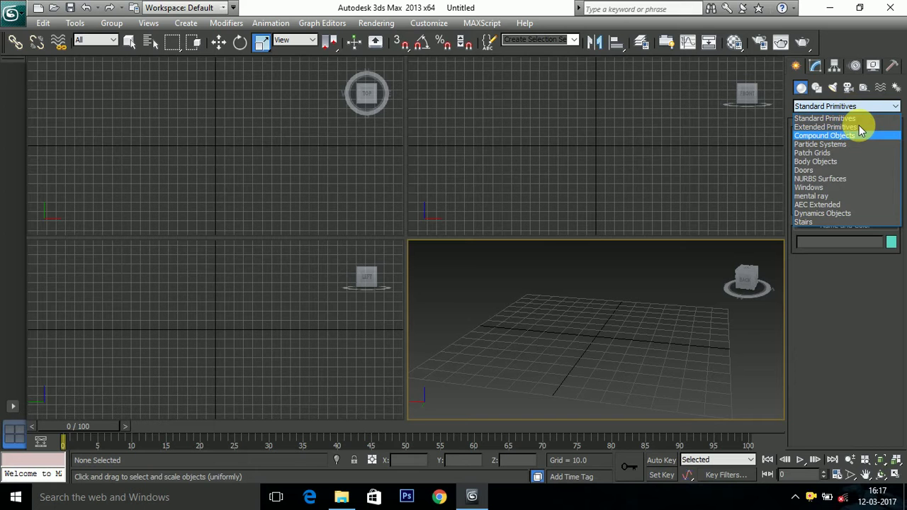
click(859, 120)
click(859, 106)
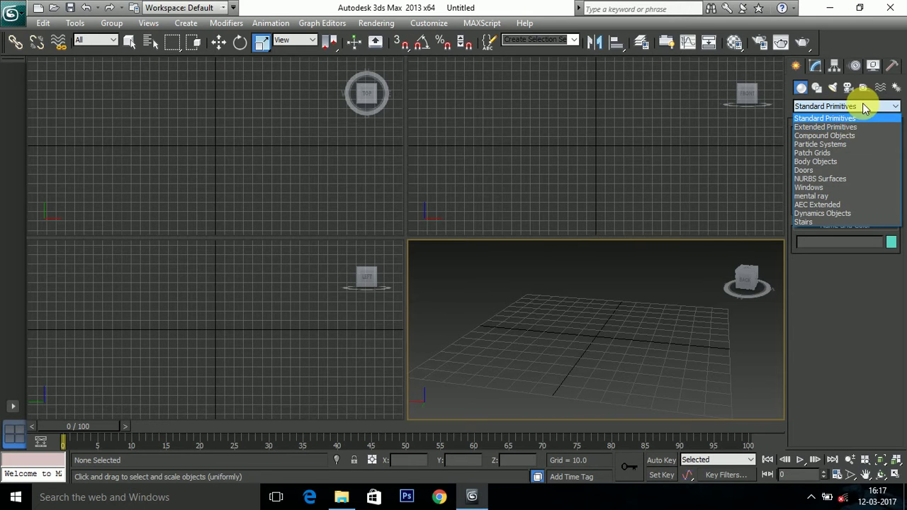
click(859, 127)
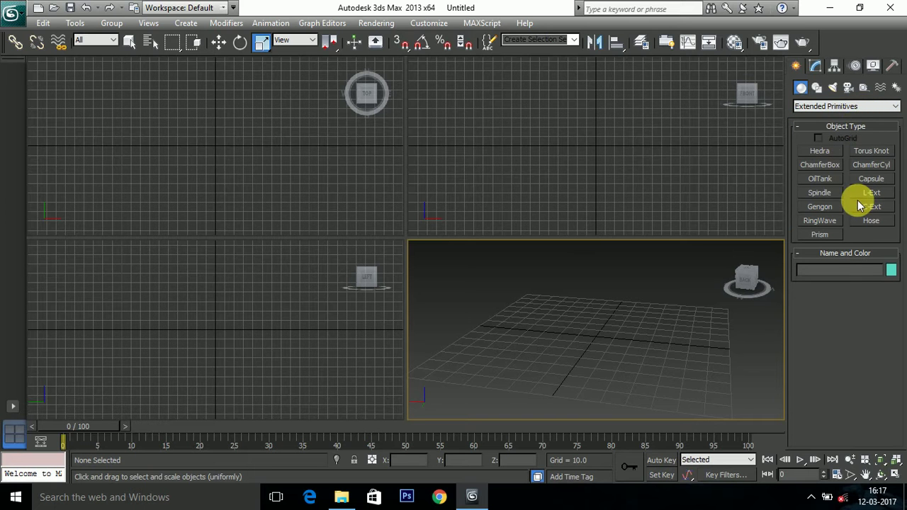
click(825, 149)
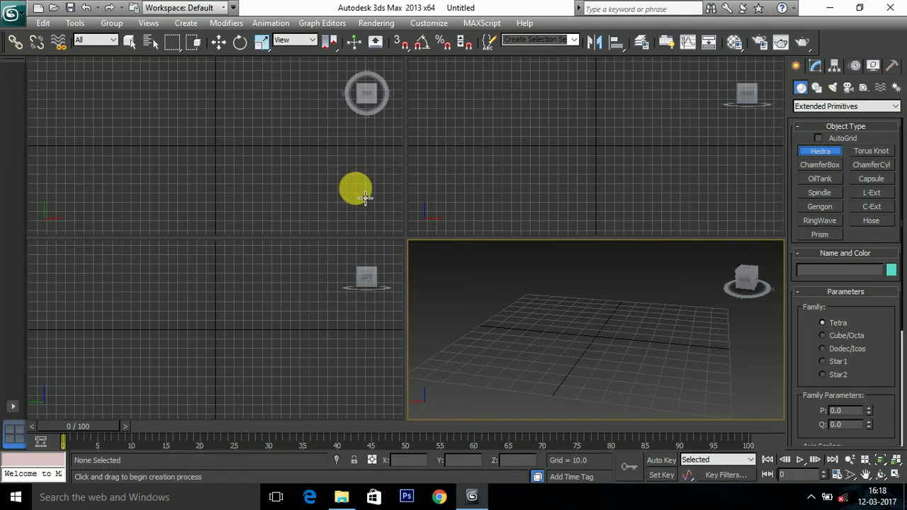
Draw a hedra near the centre of the Top viewport and try the Tetra, Cube/Octa, Dodec/Icos, Star1 and Star2 families.
drag(219, 150, 243, 170)
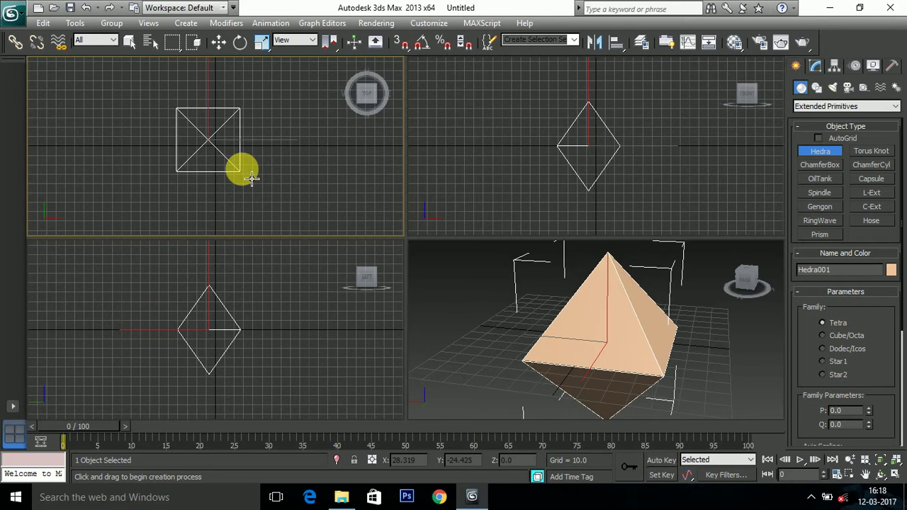
click(824, 350)
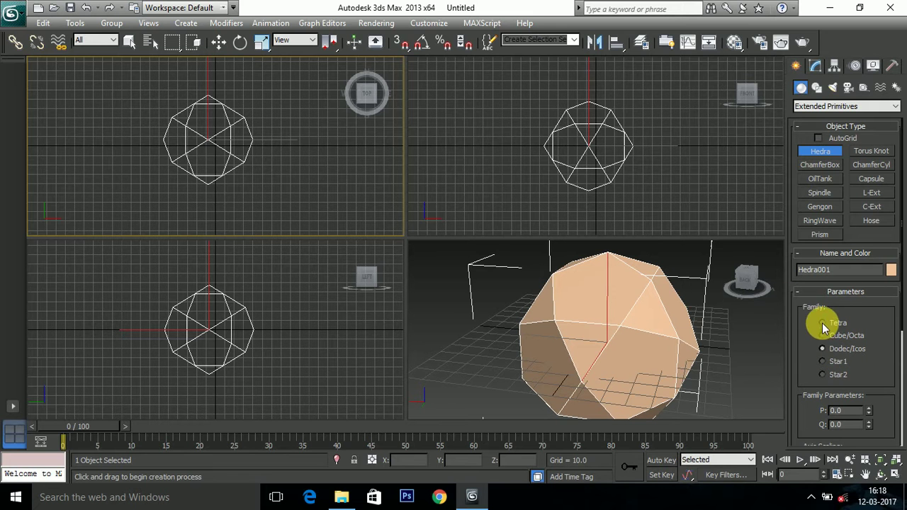
click(822, 323)
click(823, 335)
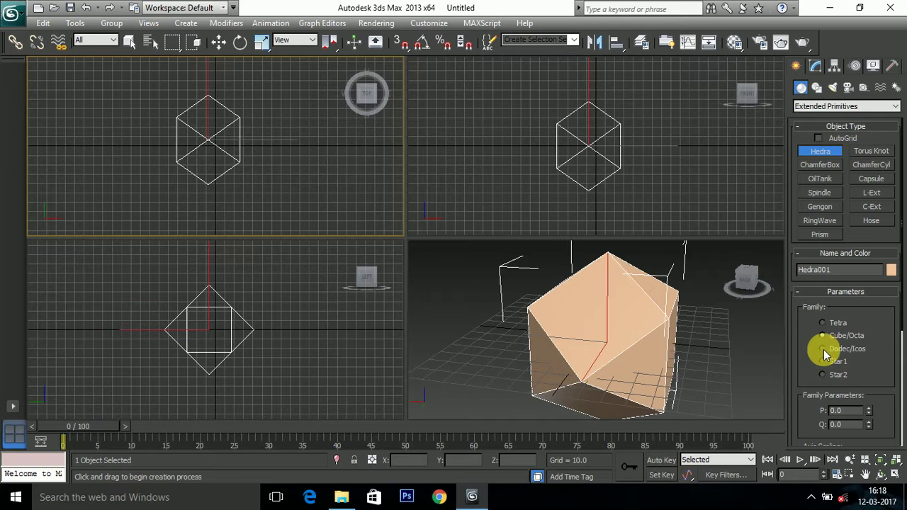
click(824, 349)
click(825, 361)
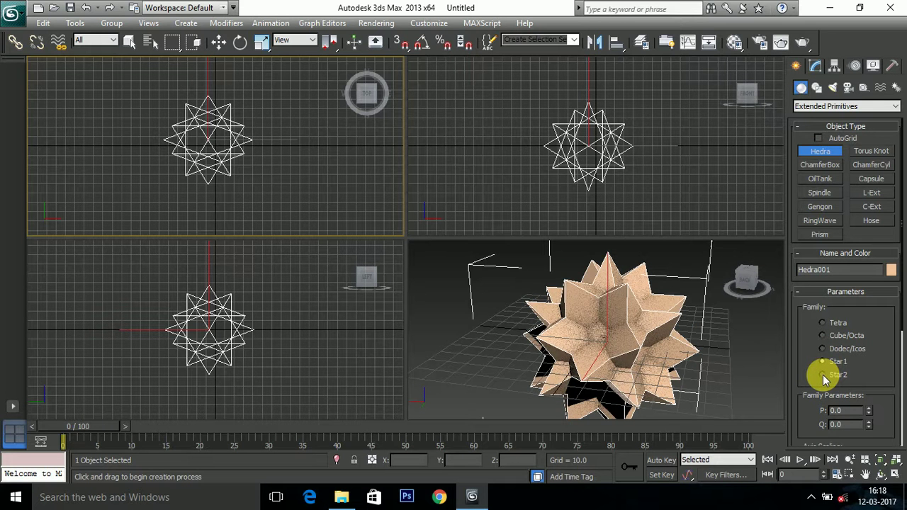
click(823, 375)
drag(762, 294, 768, 381)
key(ctrl+z)
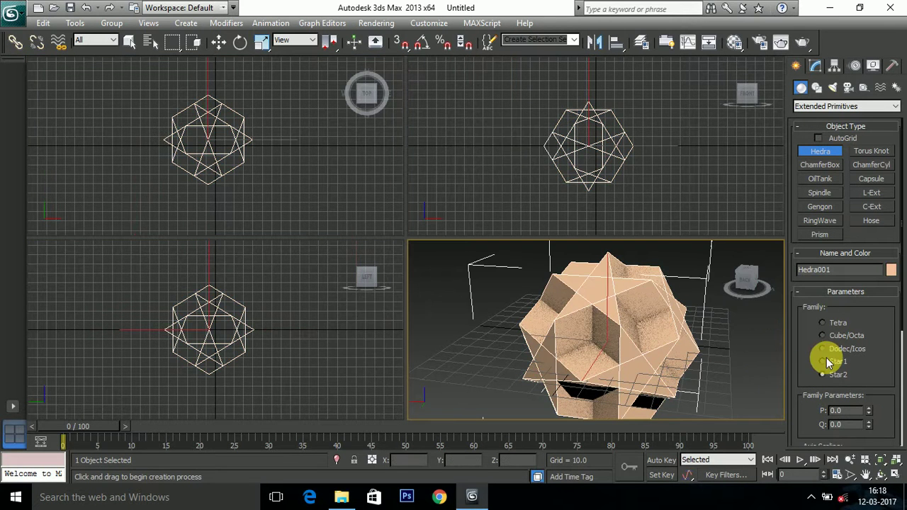
Set the family to Dodec/Icos, undo the first hedra, and draw a new large hedra in the perspective viewport.
click(825, 349)
key(ctrl+z)
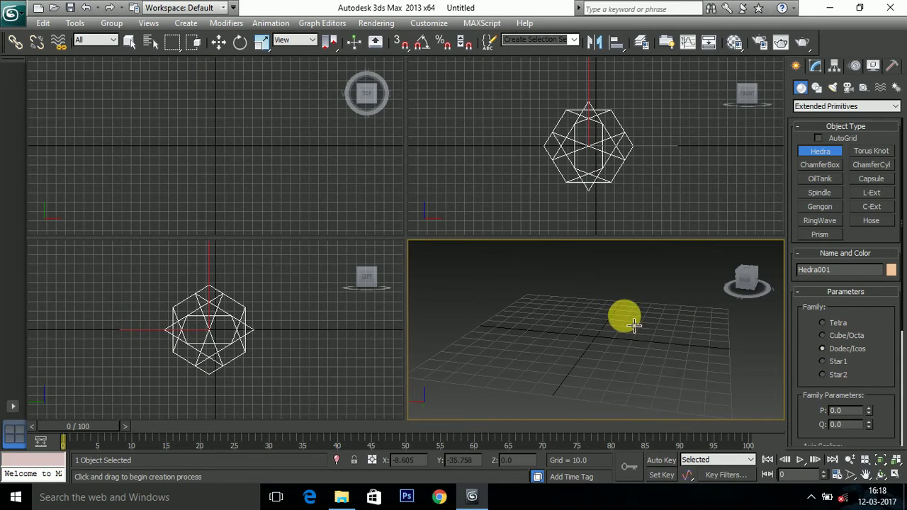
drag(588, 320, 423, 294)
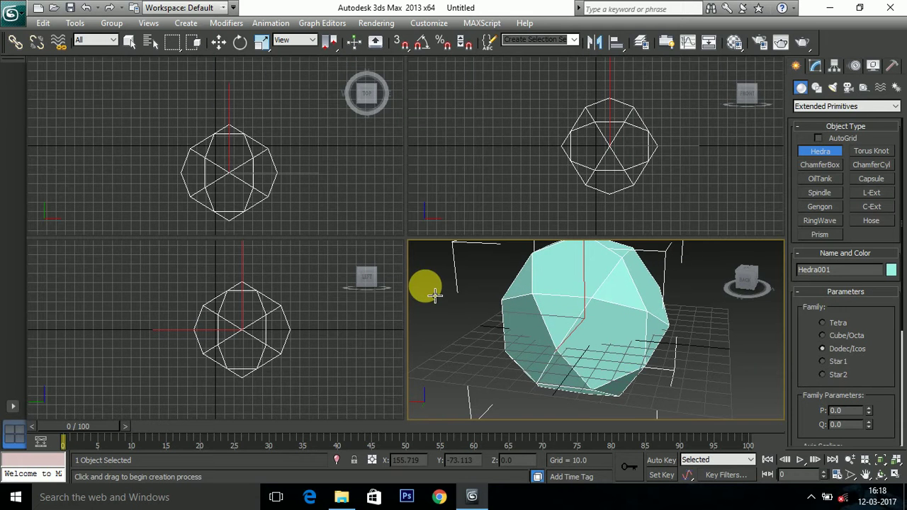
Maximize the perspective viewport and convert the hedra to an Editable Poly.
key(alt+w)
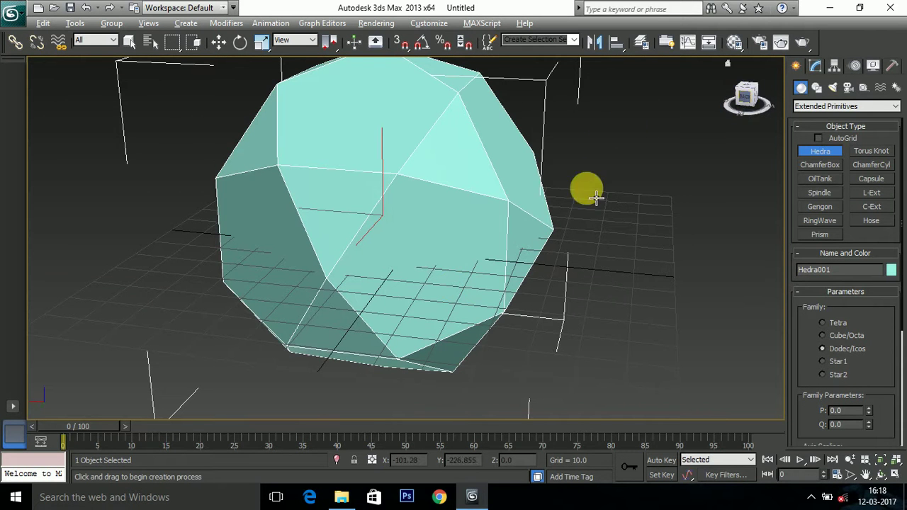
click(746, 98)
drag(746, 98, 514, 165)
key(r)
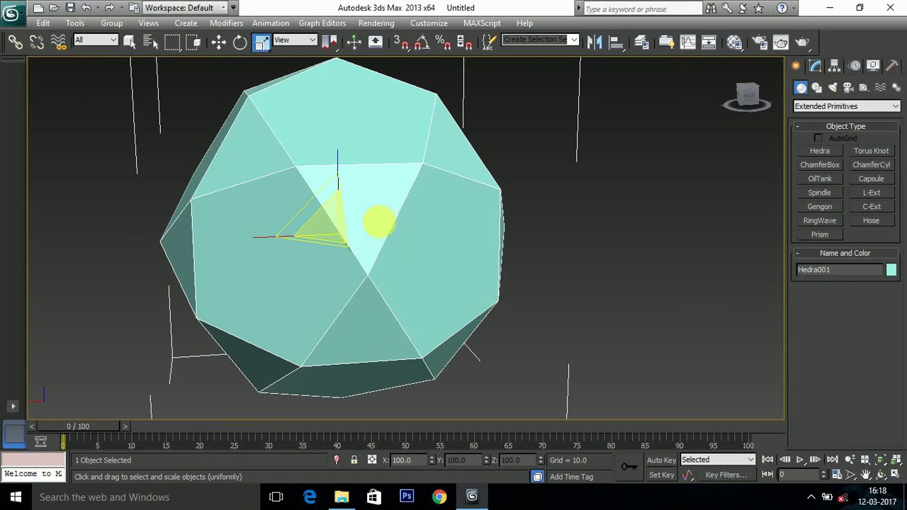
right_click(380, 222)
mouse_move(505, 346)
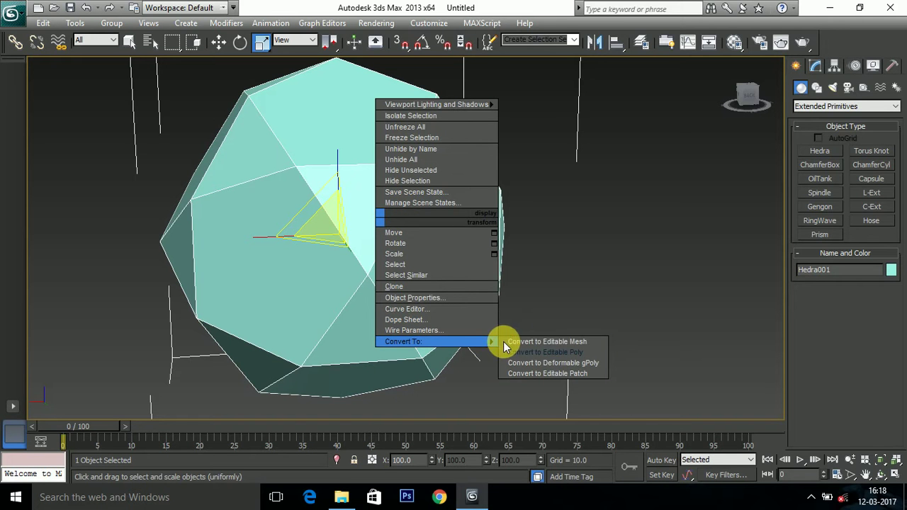
click(546, 353)
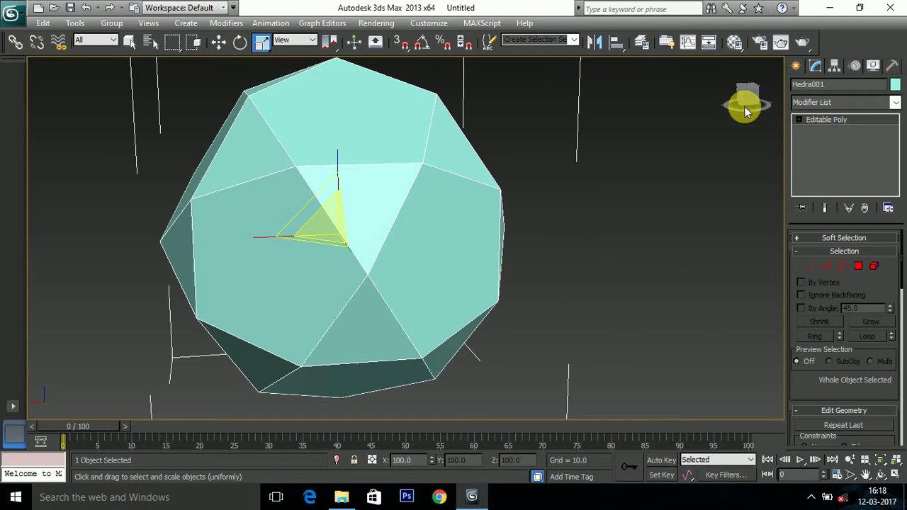
Enter polygon editing and select all polygons of the hedra.
mouse_move(748, 97)
mouse_down()
mouse_move(709, 94)
mouse_move(723, 120)
mouse_move(769, 88)
mouse_move(744, 117)
mouse_move(753, 83)
mouse_move(760, 100)
mouse_up()
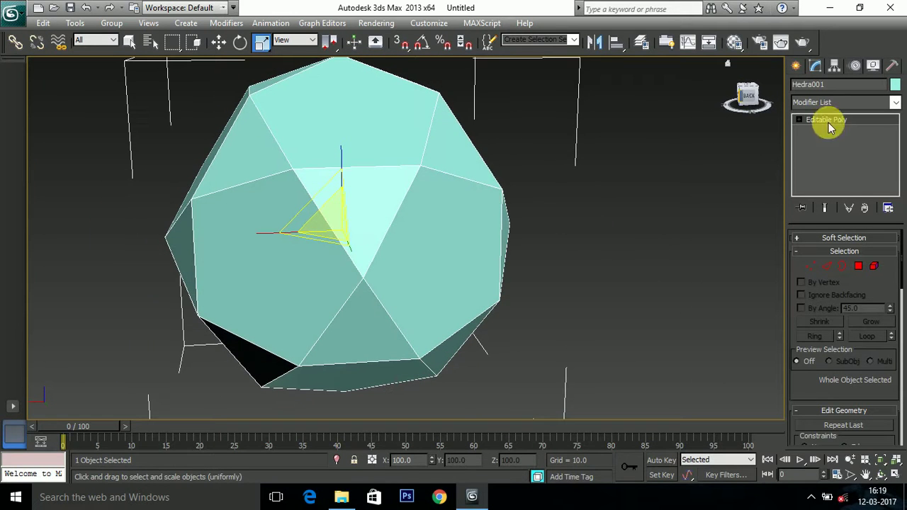
click(859, 266)
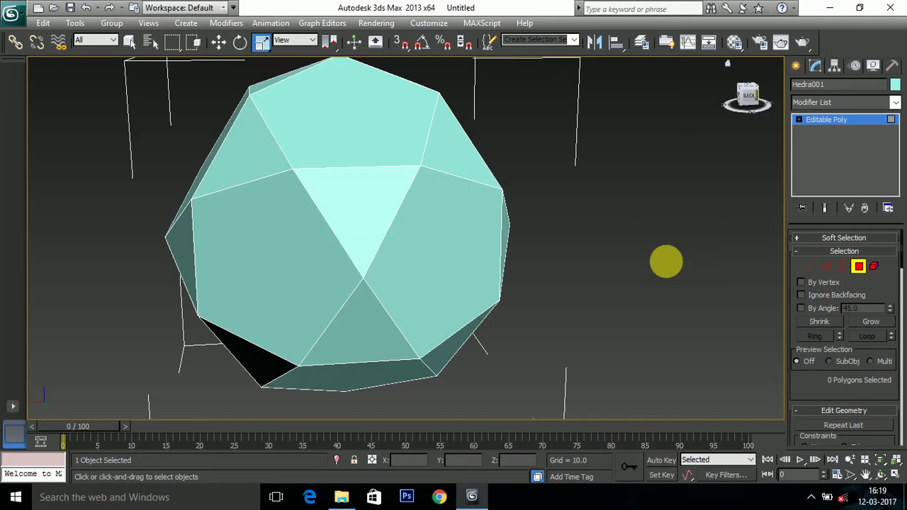
click(375, 138)
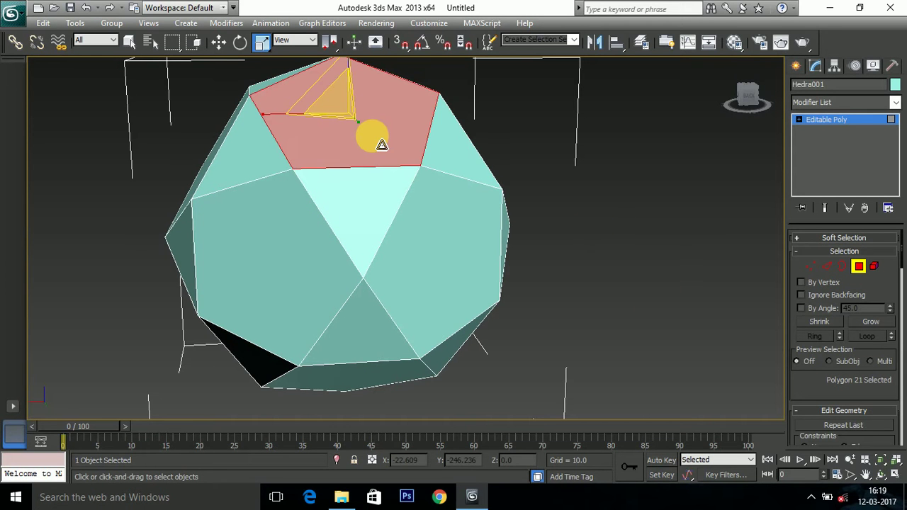
double_click(381, 144)
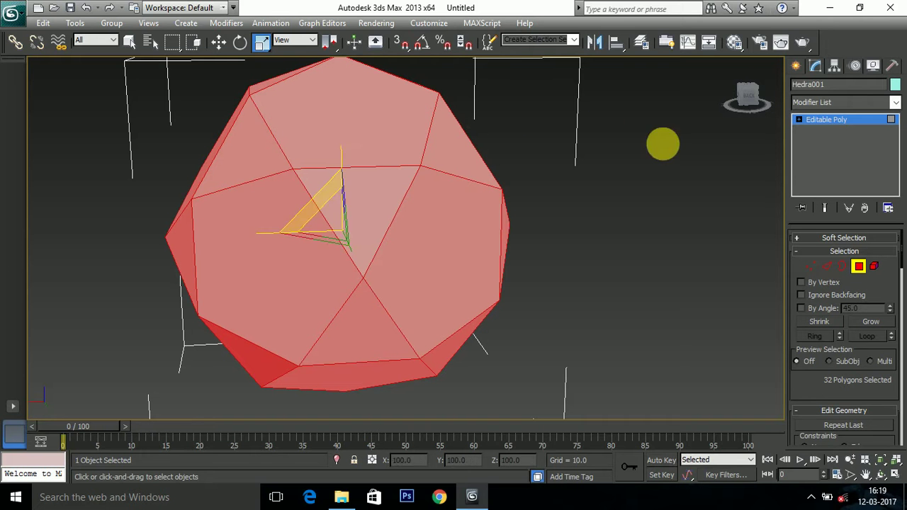
Inset all selected polygons of the hedra with the By Polygon option and an amount of 1.157.
click(750, 94)
mouse_move(749, 96)
mouse_down()
mouse_move(741, 142)
mouse_move(766, 124)
mouse_move(738, 146)
mouse_move(747, 106)
mouse_move(764, 100)
mouse_move(746, 92)
mouse_move(747, 106)
mouse_move(748, 91)
mouse_up()
drag(888, 310, 885, 213)
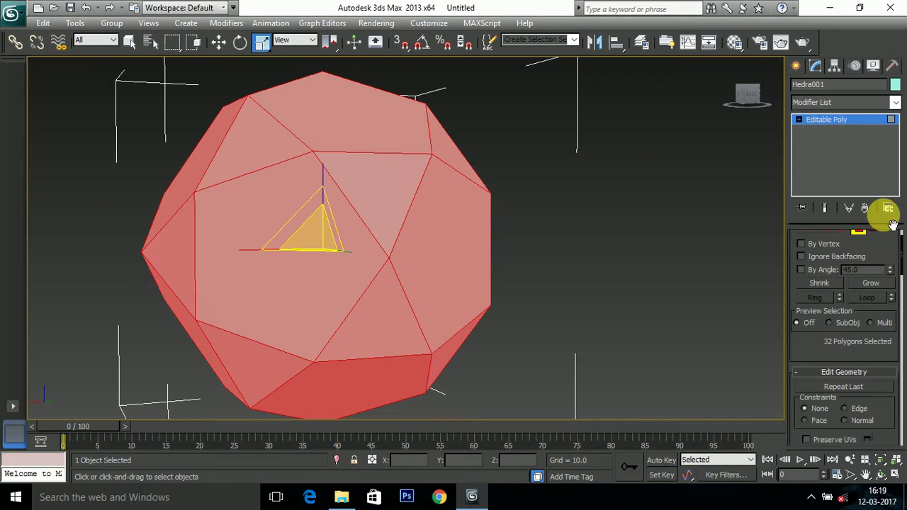
right_click(352, 188)
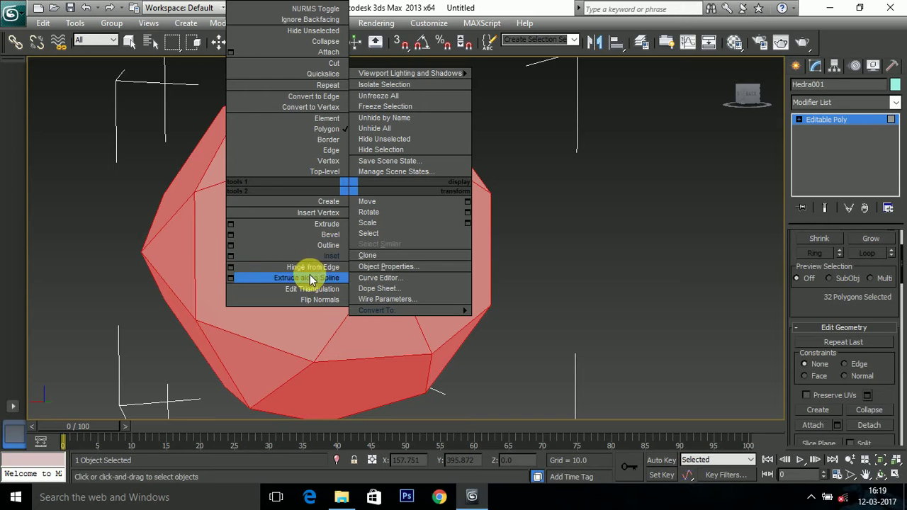
click(231, 256)
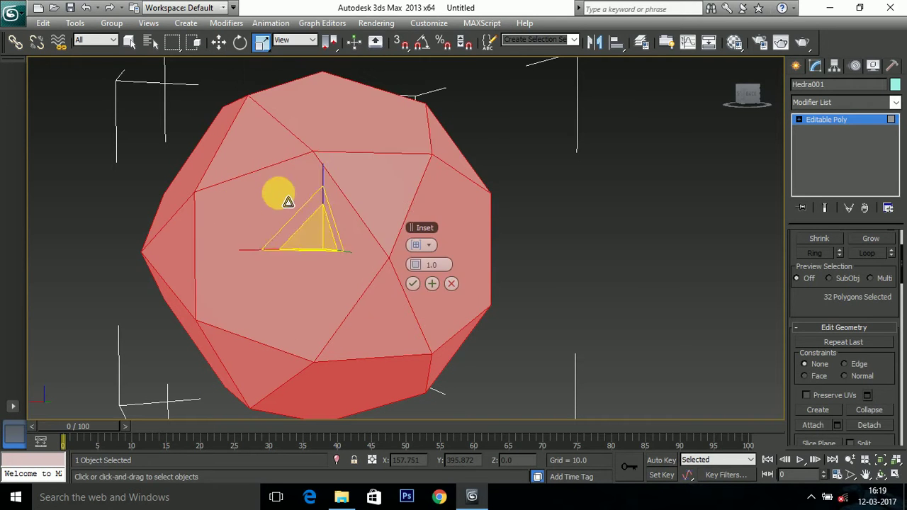
click(419, 247)
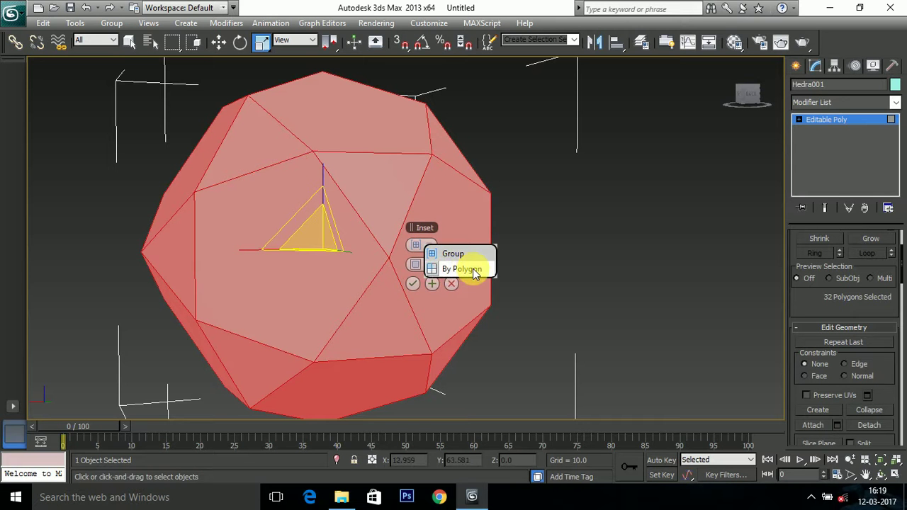
click(464, 269)
drag(433, 267, 430, 269)
drag(759, 95, 753, 103)
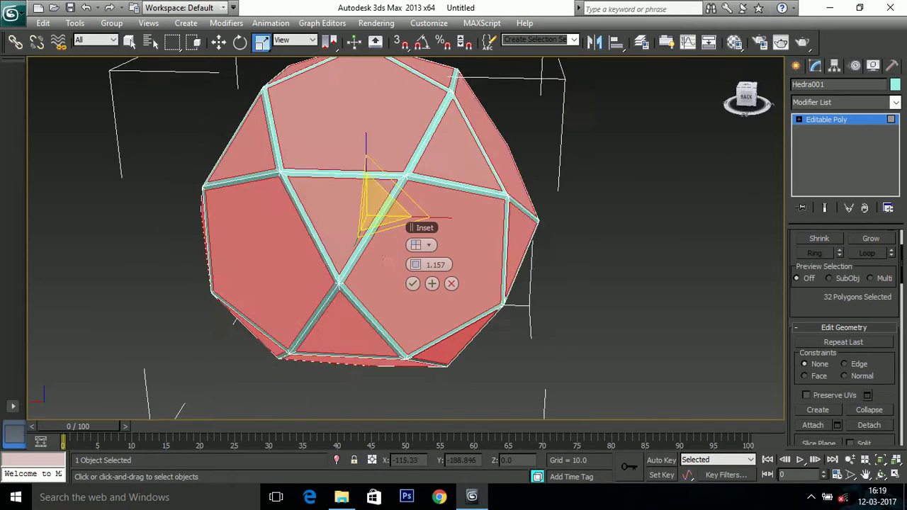
alt+middle_drag(387, 260, 365, 241)
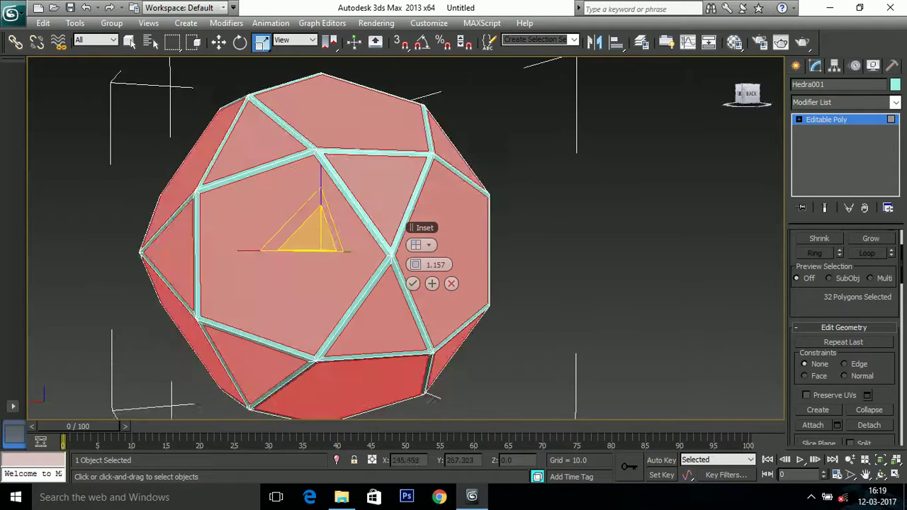
mouse_move(755, 96)
mouse_down()
mouse_move(730, 95)
mouse_move(742, 95)
mouse_up()
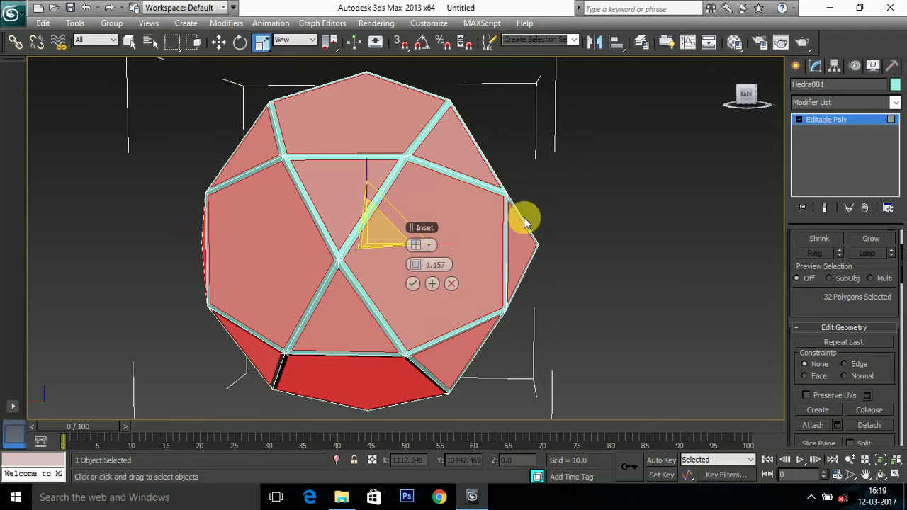
click(411, 284)
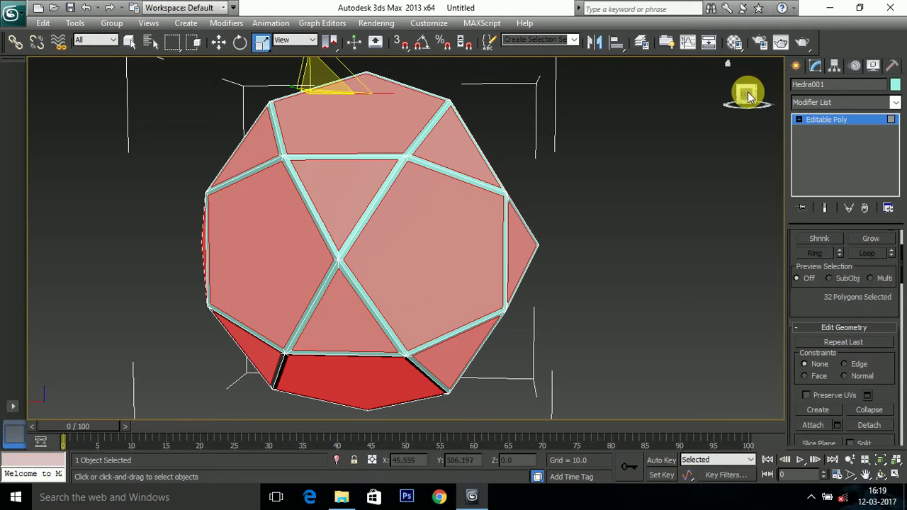
Delete the selected inset polygons so that only the thin frame strips along the hedra's edges remain.
mouse_move(749, 97)
mouse_down()
mouse_move(763, 107)
mouse_move(780, 101)
mouse_move(768, 115)
mouse_move(749, 98)
mouse_up()
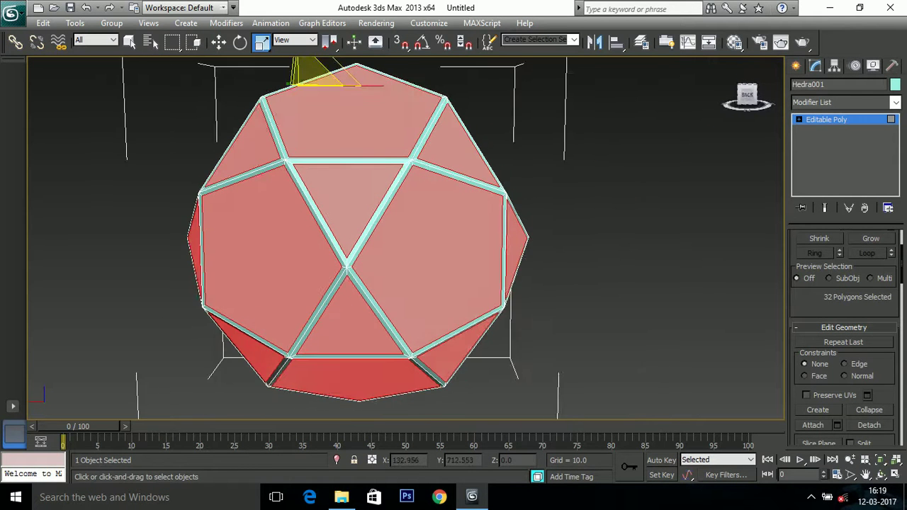
key(Delete)
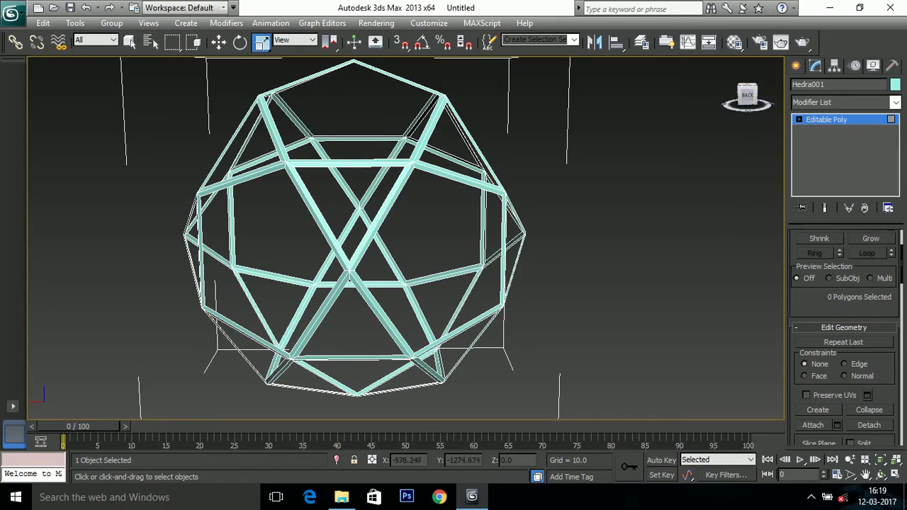
alt+middle_drag(412, 238, 464, 317)
drag(824, 293, 845, 344)
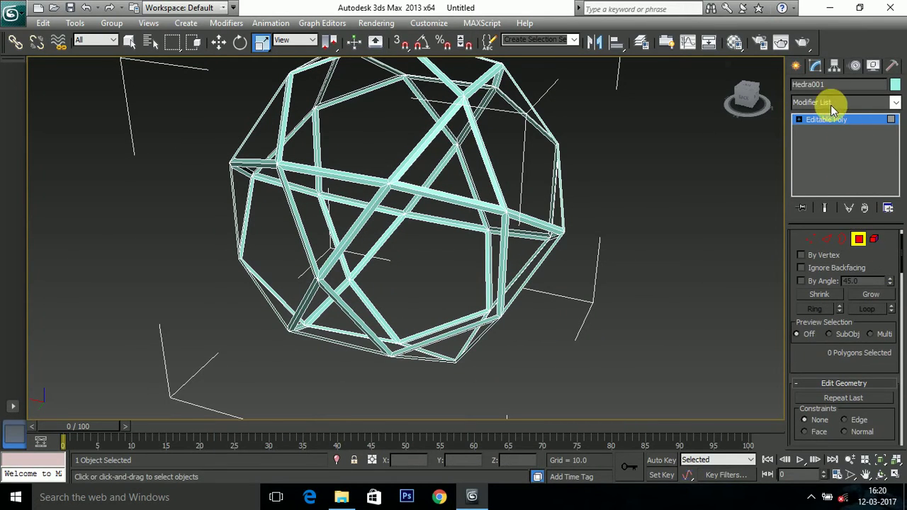
click(856, 102)
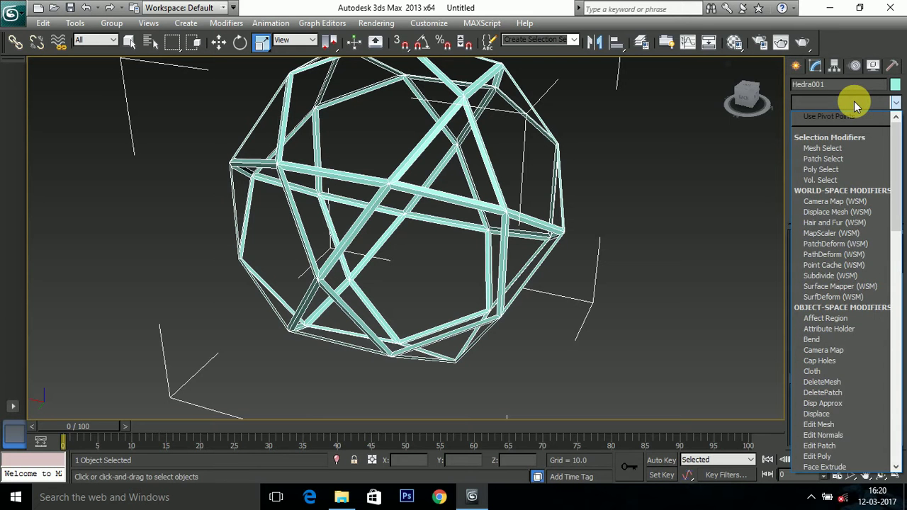
key(h)
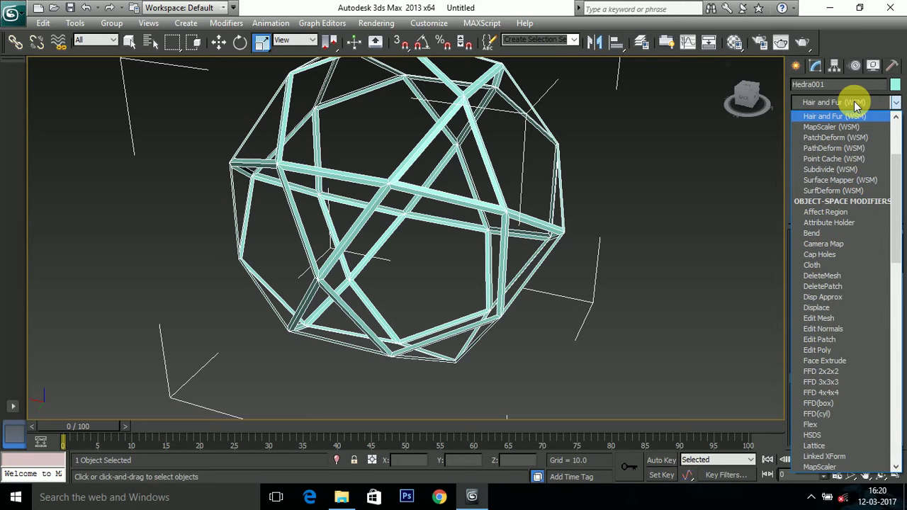
key(s)
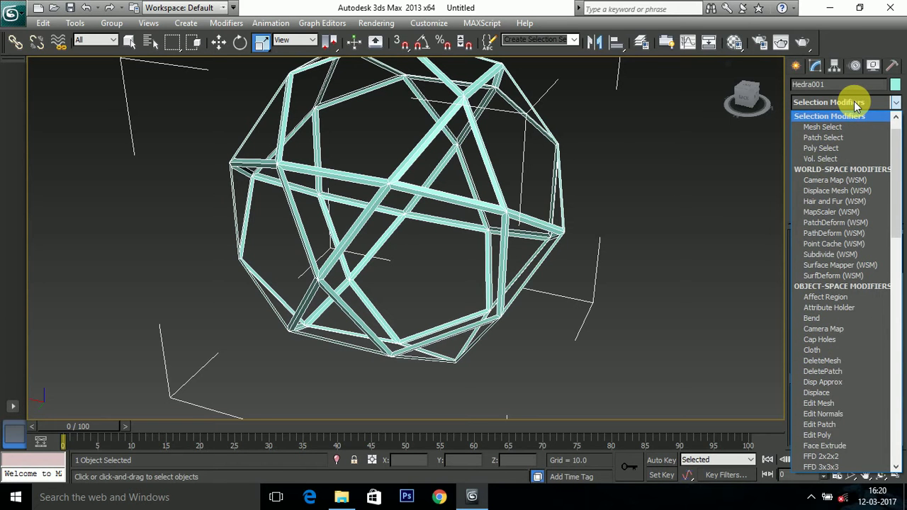
key(Escape)
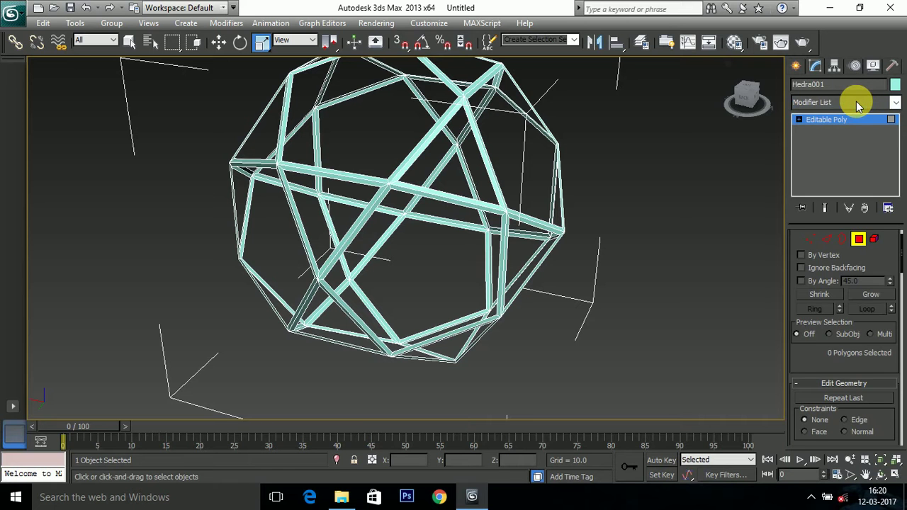
Add a Shell modifier to the hedra's thin frame to give the strips thickness.
click(856, 101)
key(s)
key(h)
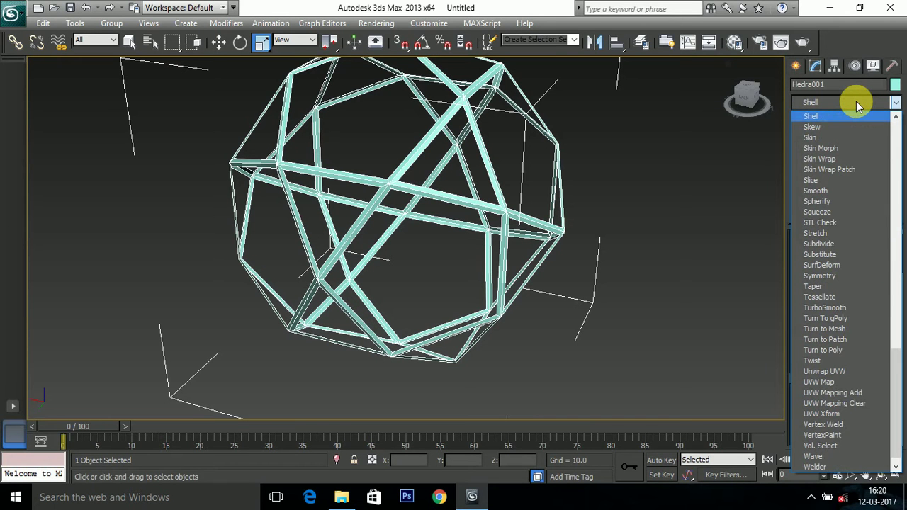
click(823, 116)
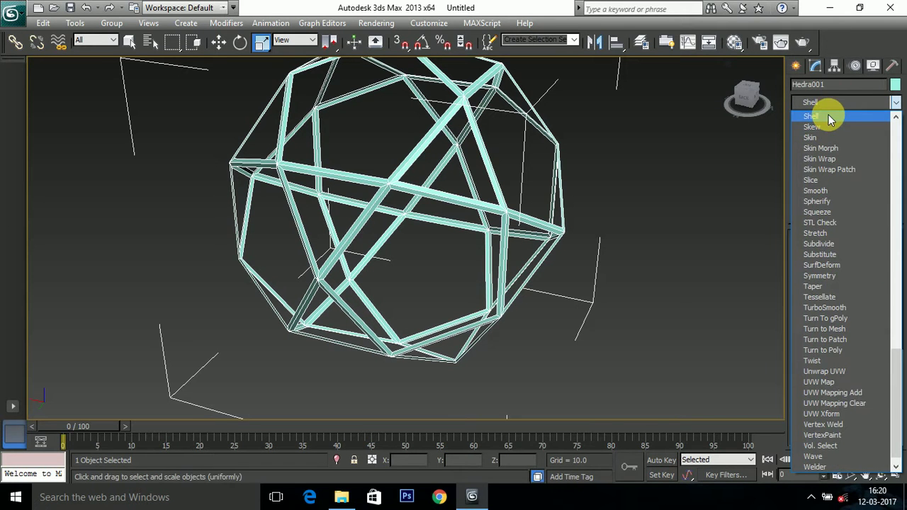
Set the Shell modifier's inner amount to 3.12 and its outer amount to 2.22.
click(745, 101)
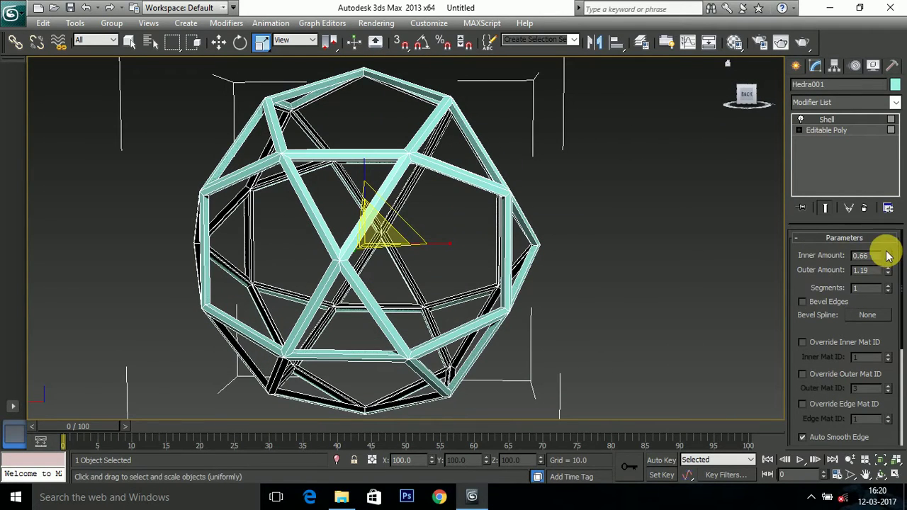
drag(887, 255, 899, 87)
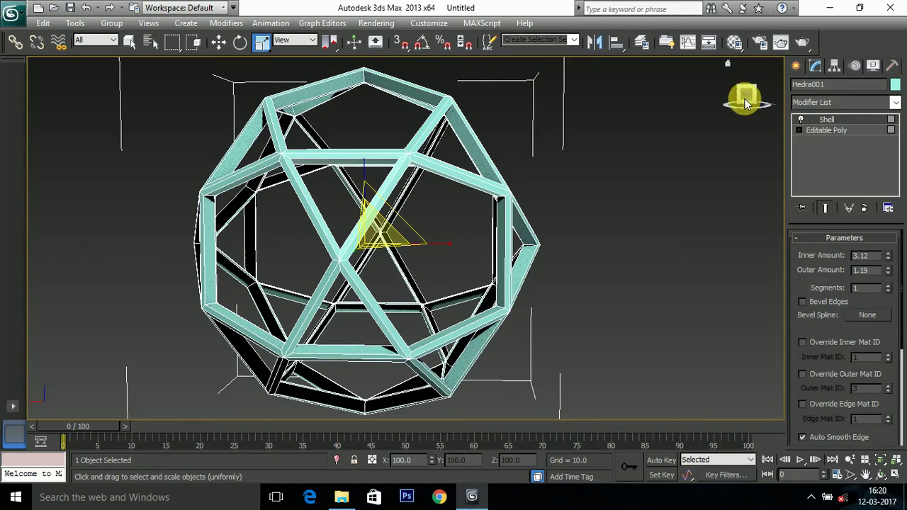
mouse_move(745, 103)
mouse_down()
mouse_move(733, 99)
mouse_move(752, 85)
mouse_move(745, 97)
mouse_up()
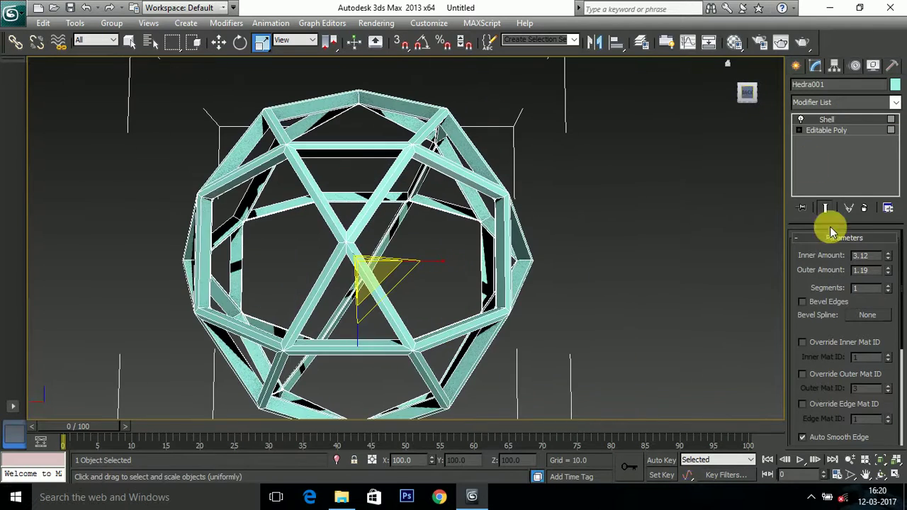
drag(889, 269, 886, 190)
mouse_move(745, 100)
mouse_down()
mouse_move(734, 102)
mouse_move(752, 110)
mouse_move(744, 97)
mouse_move(740, 111)
mouse_move(747, 99)
mouse_up()
mouse_move(405, 238)
alt+middle_down()
mouse_move(340, 228)
mouse_move(354, 201)
mouse_move(461, 213)
mouse_move(468, 244)
mouse_move(400, 221)
alt+middle_up()
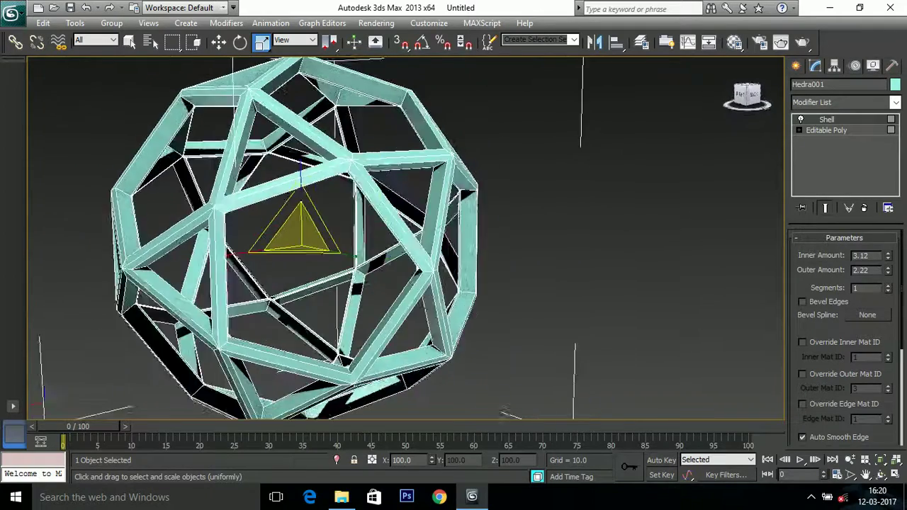
drag(750, 95, 727, 94)
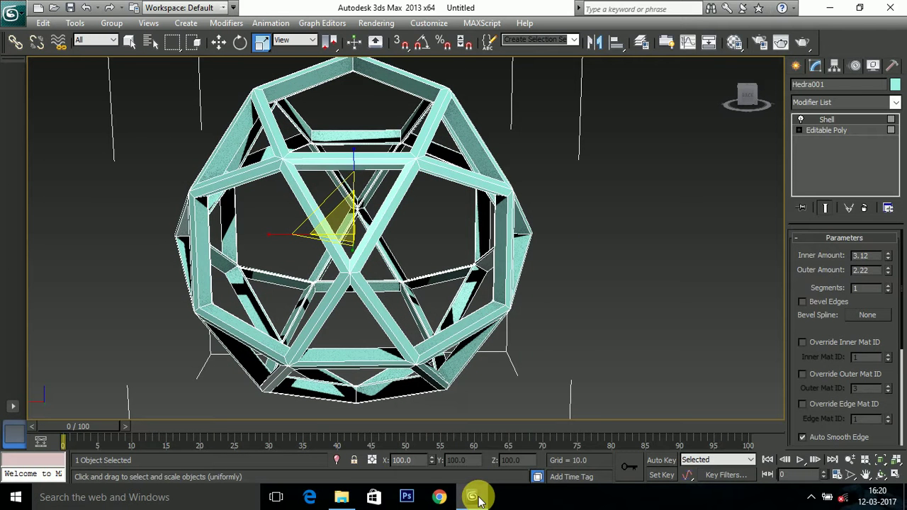
mouse_move(479, 500)
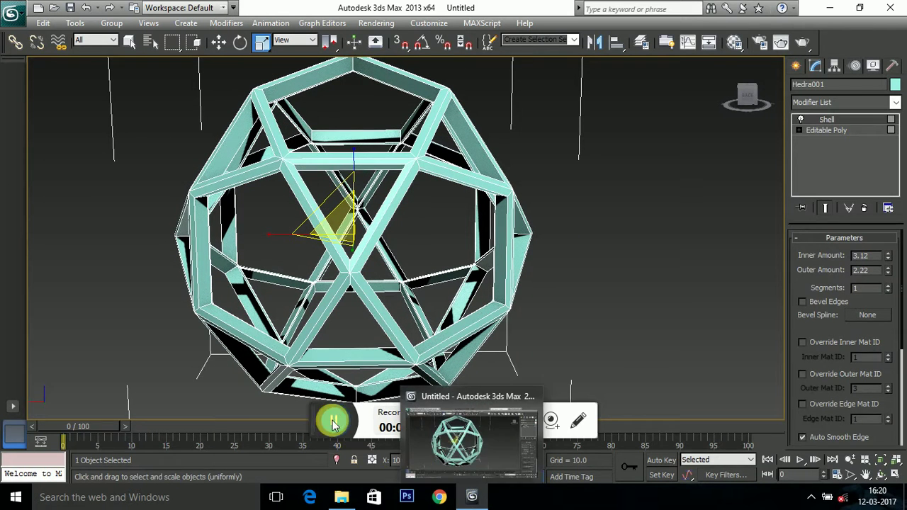